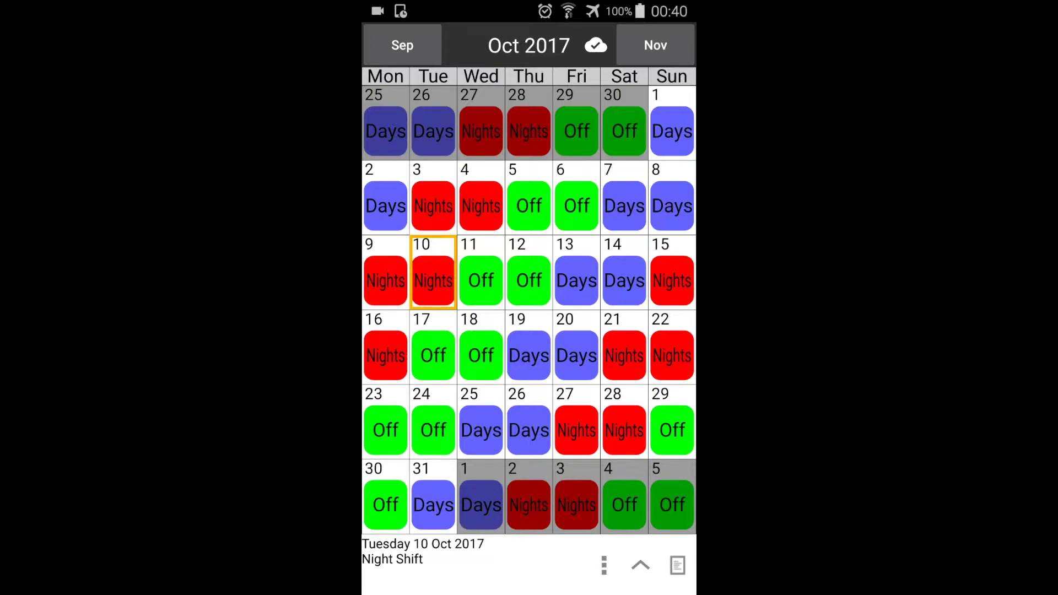
Set 333 Shift as the comparison calendar for 224 Shift through My Calendars.
{"action": "left_click", "coordinate": [604, 565]}
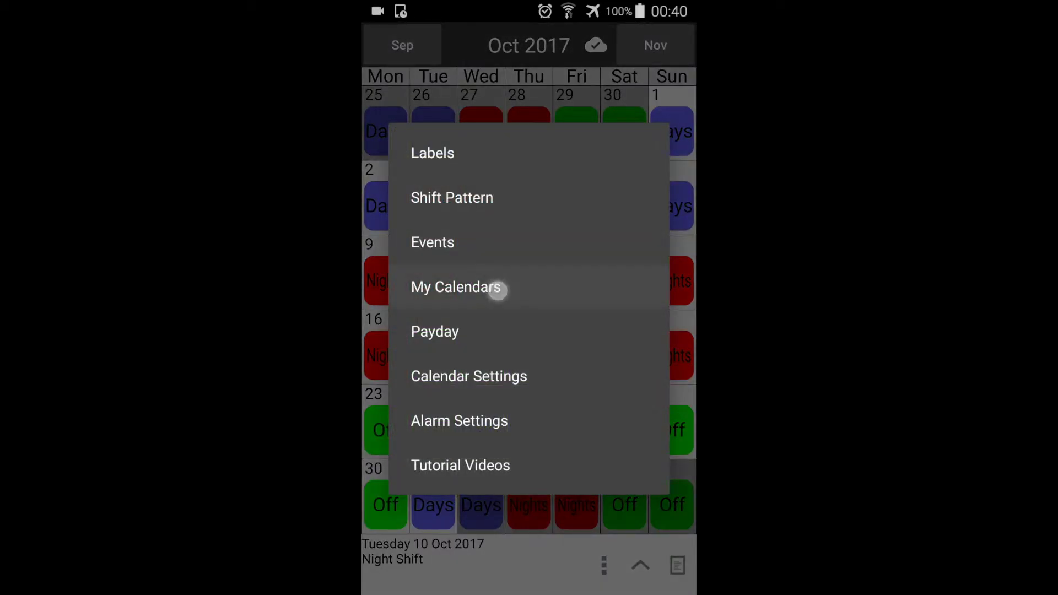
{"action": "left_click", "coordinate": [499, 288]}
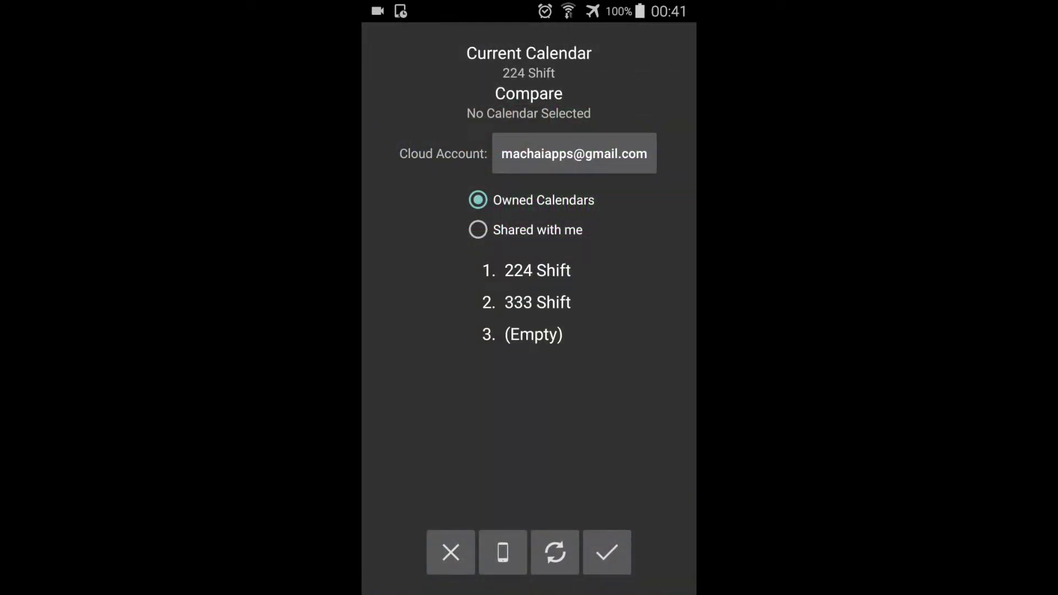
{"action": "left_click", "coordinate": [551, 303]}
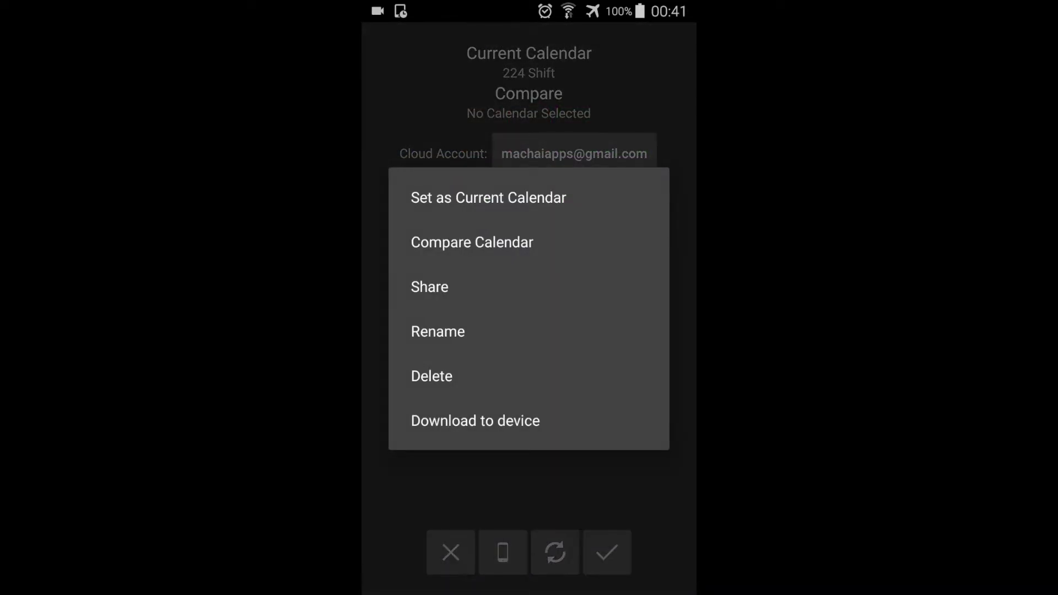
{"action": "left_click", "coordinate": [472, 242]}
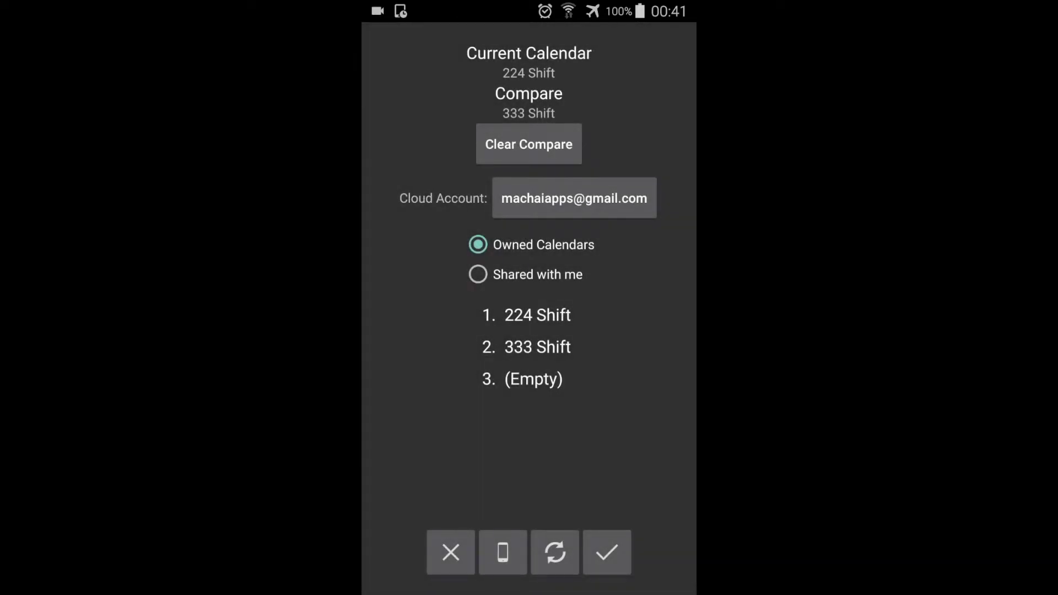
{"action": "left_click", "coordinate": [607, 553]}
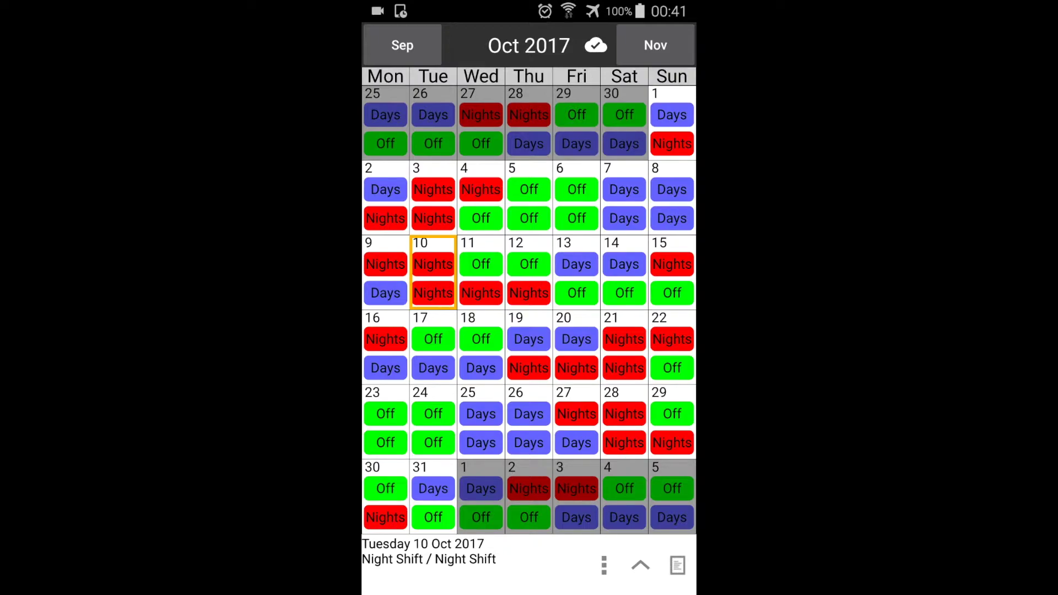
Match days where both calendars have the Off label.
{"action": "left_click", "coordinate": [605, 565]}
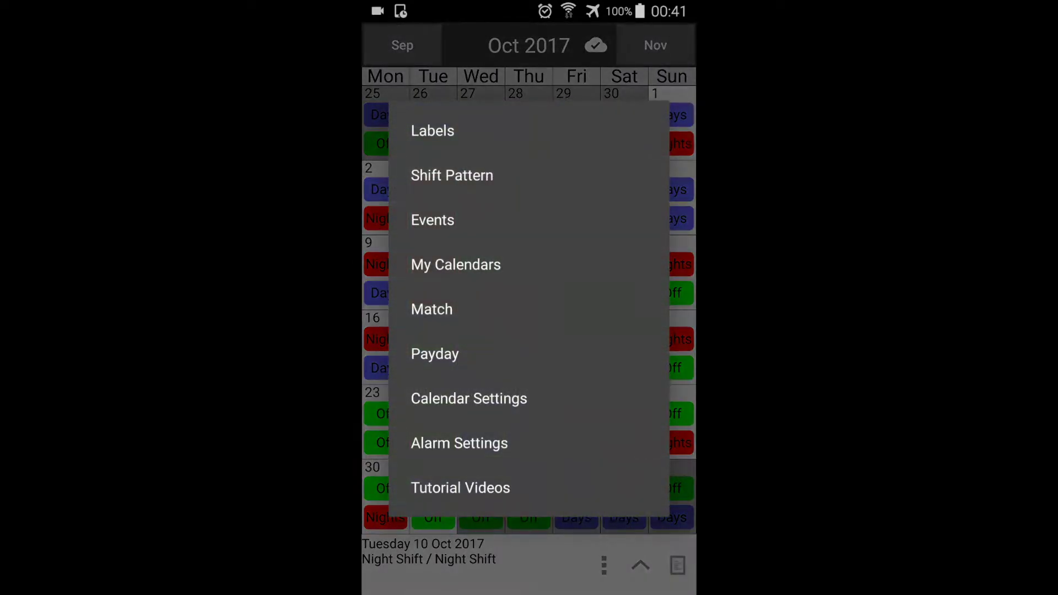
{"action": "left_click", "coordinate": [470, 311]}
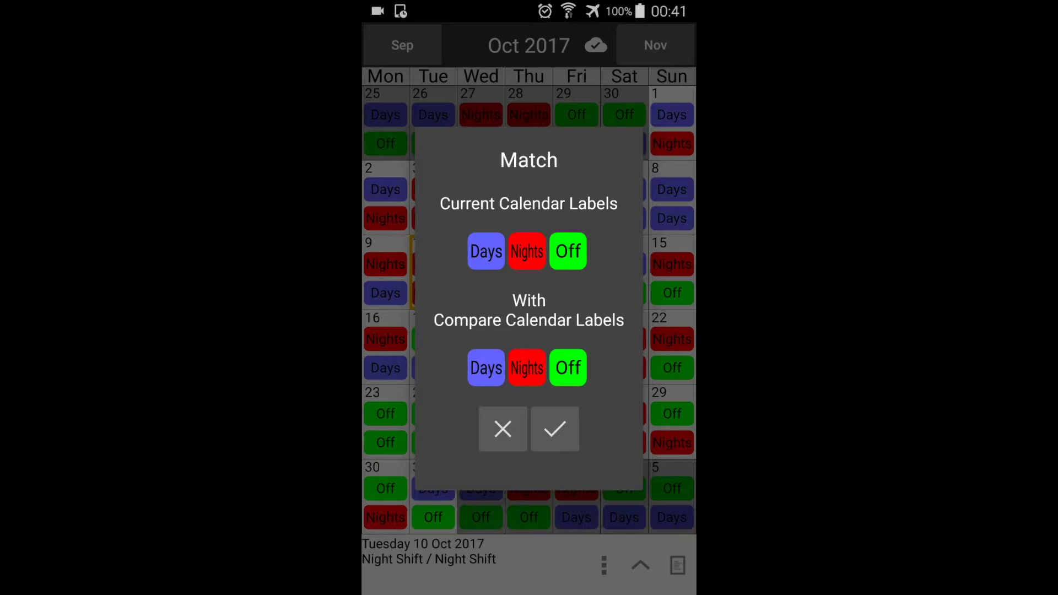
{"action": "left_click", "coordinate": [569, 251]}
{"action": "left_click", "coordinate": [570, 368]}
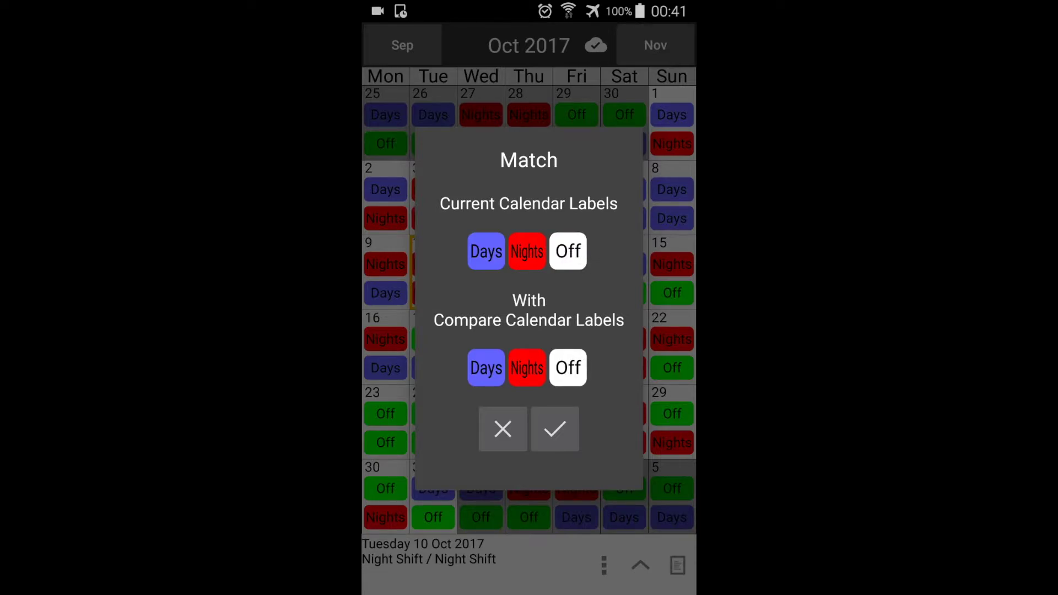
{"action": "left_click", "coordinate": [555, 429]}
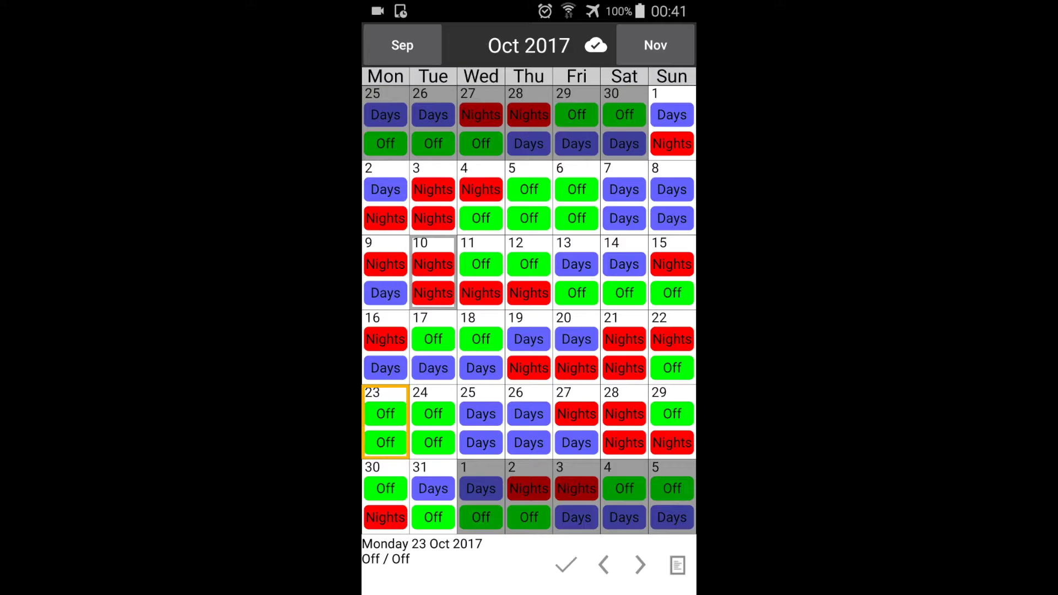
Step forward to November matches, back to 23 Oct, then finish matching.
{"action": "left_click", "coordinate": [640, 564]}
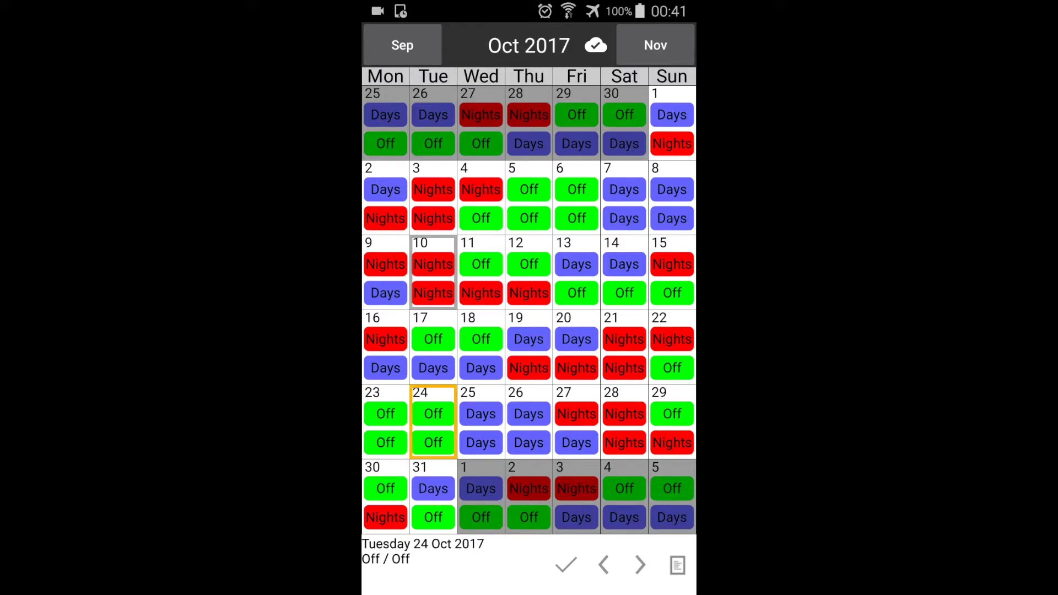
{"action": "left_click", "coordinate": [639, 565]}
{"action": "left_click", "coordinate": [604, 565]}
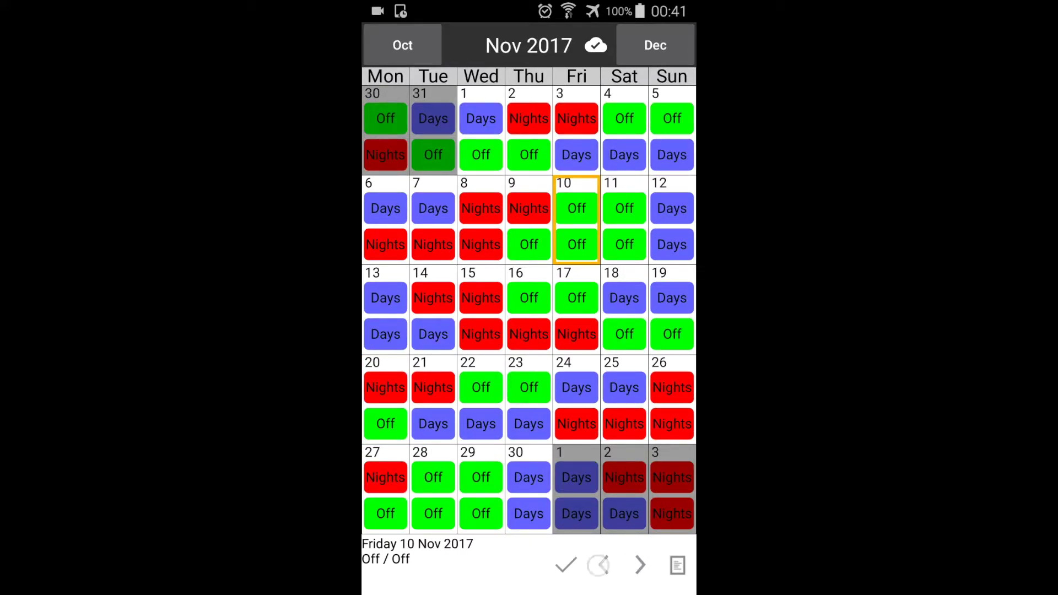
{"action": "left_click", "coordinate": [604, 565]}
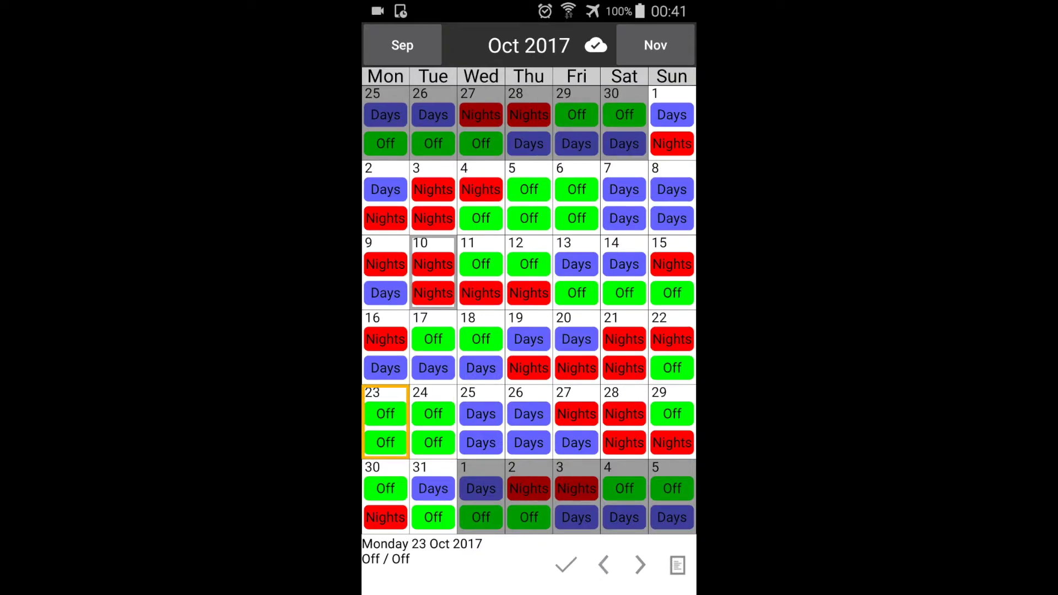
{"action": "left_click", "coordinate": [566, 565]}
Clear the 333 Shift comparison in My Calendars and confirm.
{"action": "left_click", "coordinate": [605, 565]}
{"action": "left_click", "coordinate": [510, 271]}
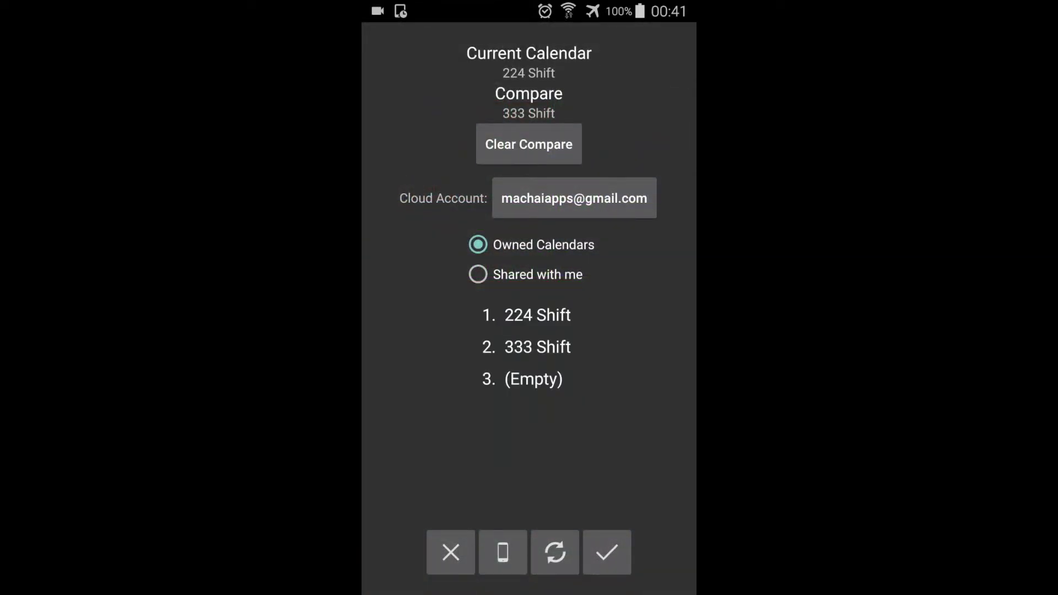
{"action": "left_click", "coordinate": [529, 144]}
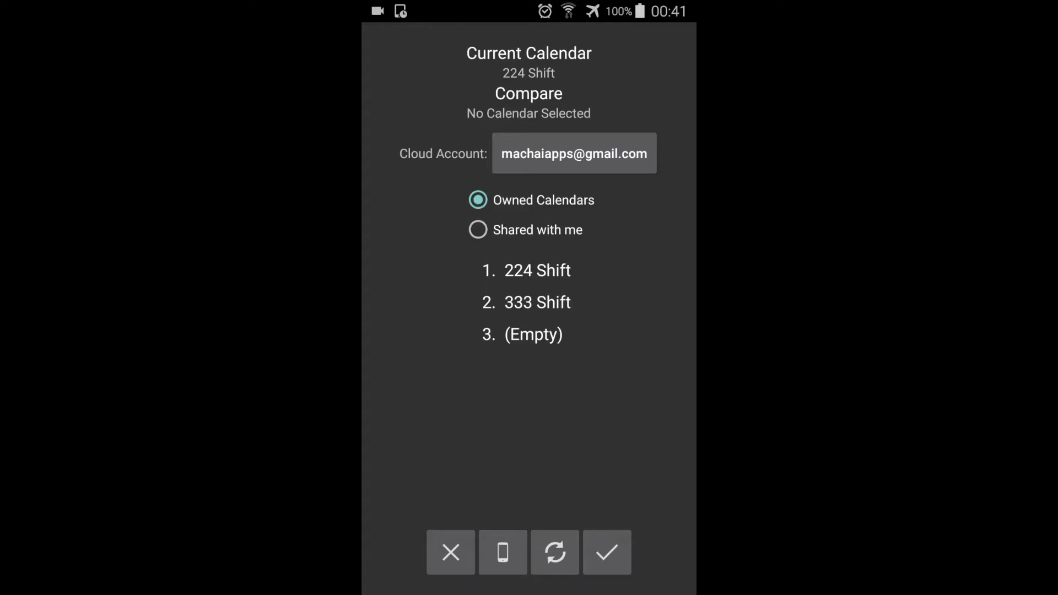
{"action": "left_click", "coordinate": [607, 553]}
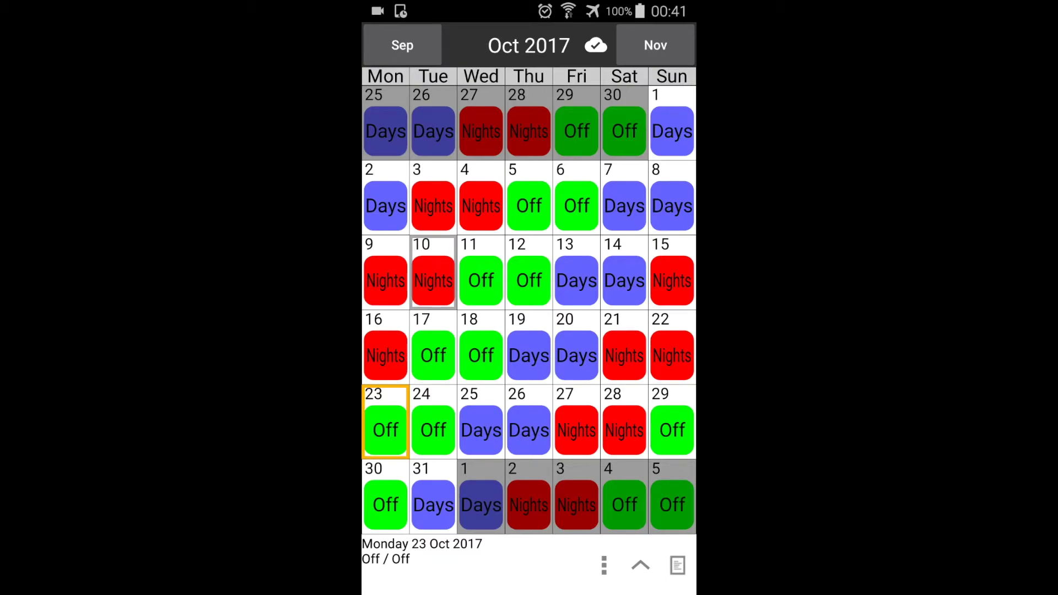
Set the Day Shift start time to 07:00 and finish time to 18:00.
{"action": "left_click", "coordinate": [604, 567]}
{"action": "left_click", "coordinate": [480, 152]}
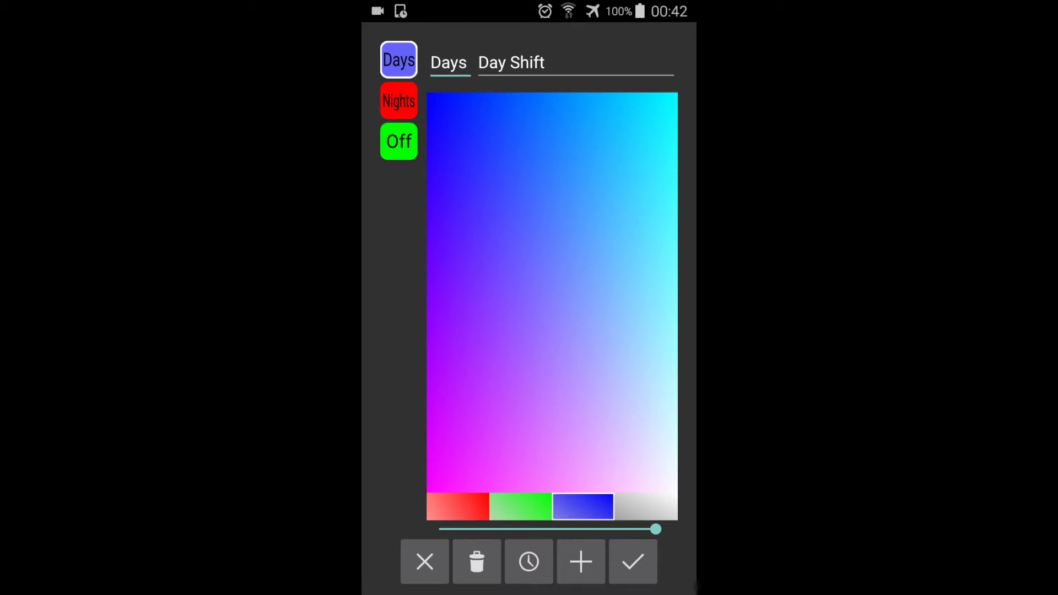
{"action": "left_click", "coordinate": [529, 562]}
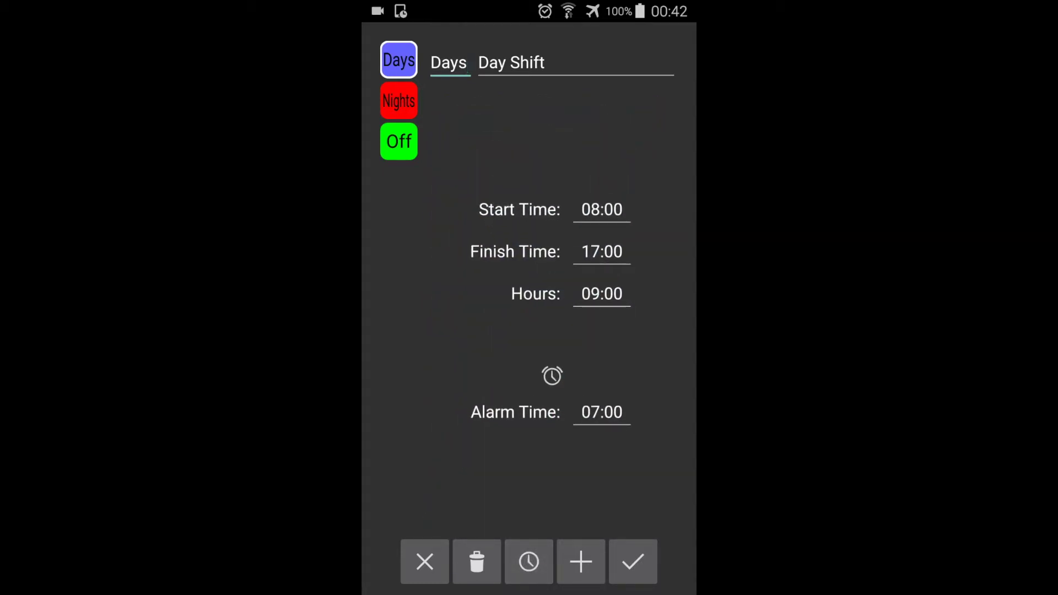
{"action": "left_click", "coordinate": [602, 209]}
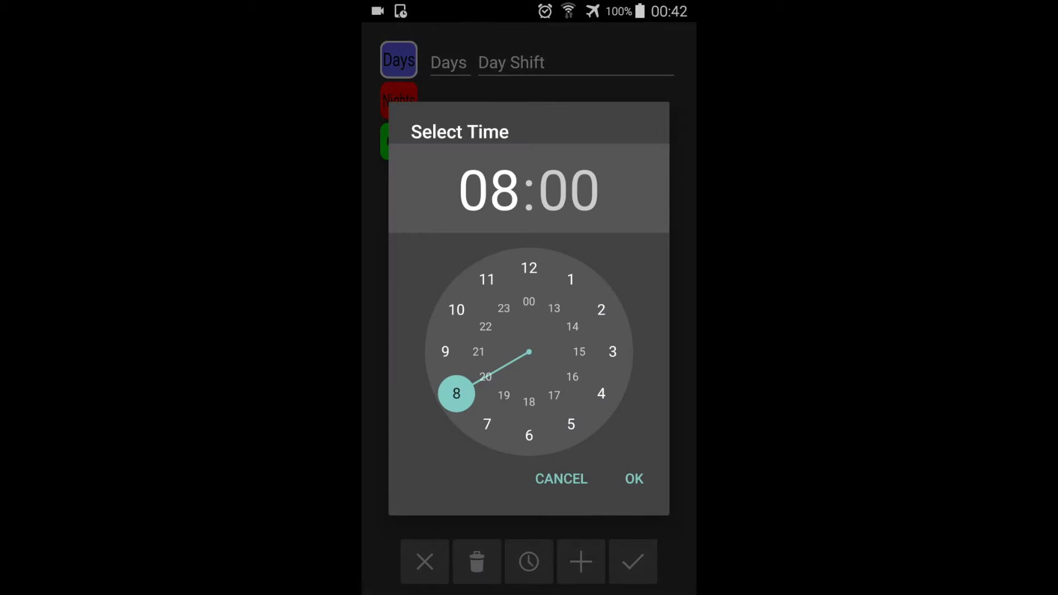
{"action": "left_click", "coordinate": [487, 425]}
{"action": "left_click", "coordinate": [634, 479]}
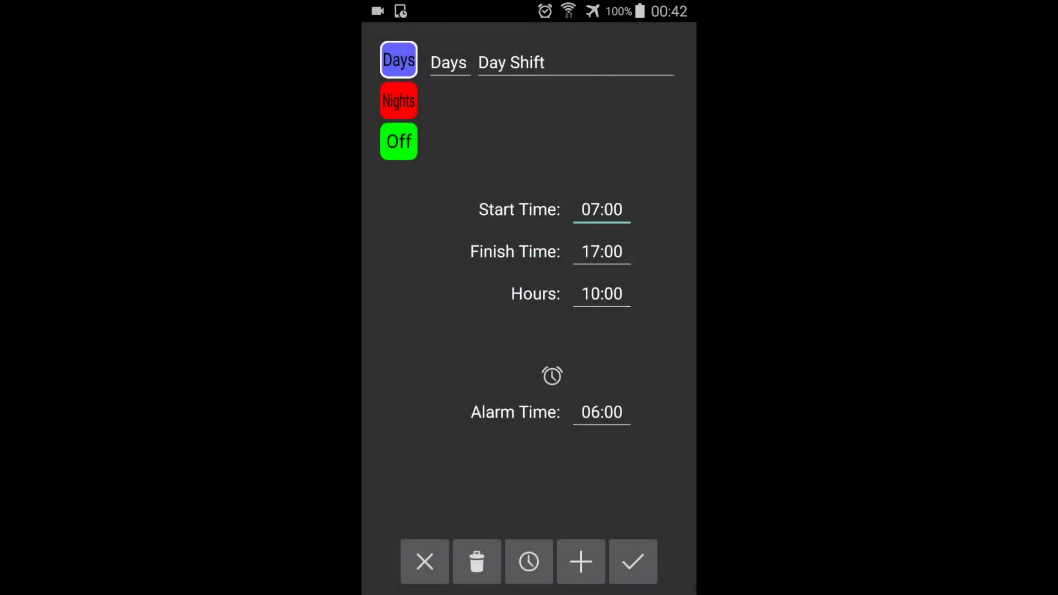
{"action": "left_click", "coordinate": [602, 251]}
{"action": "left_click", "coordinate": [530, 402]}
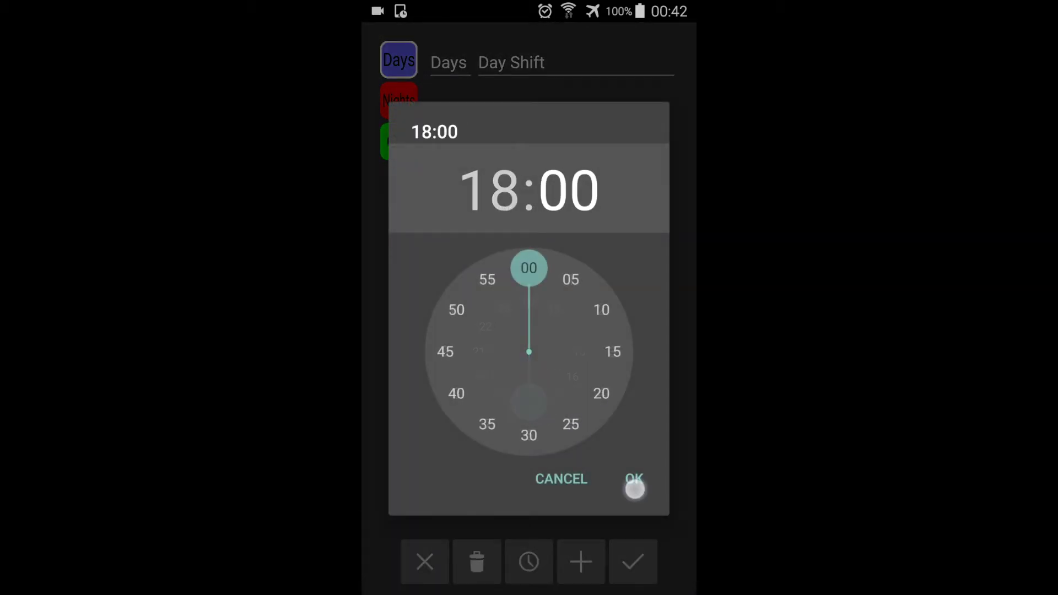
{"action": "left_click", "coordinate": [634, 479]}
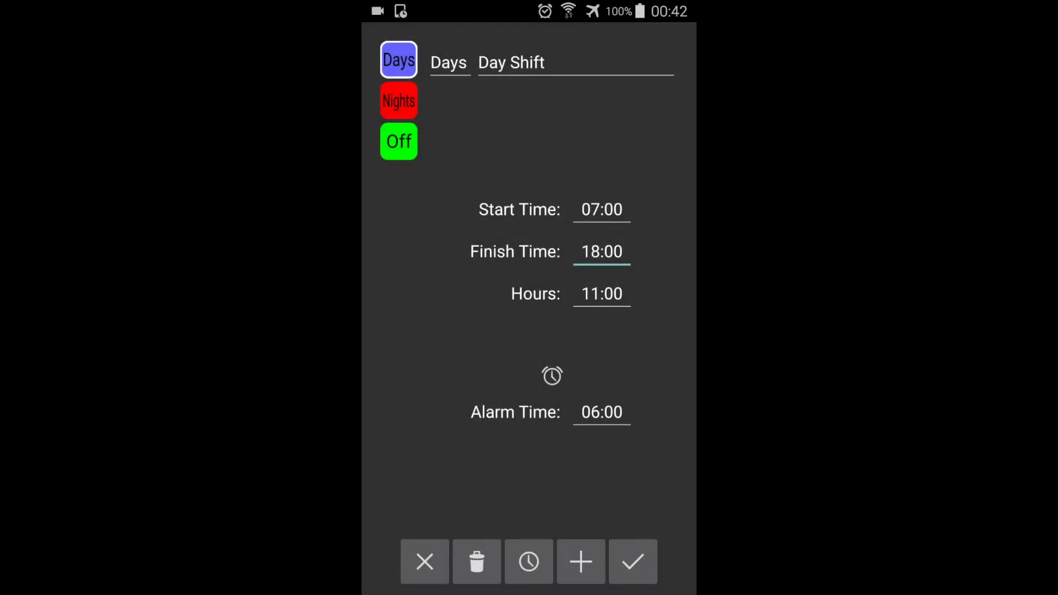
Set the Day Shift alarm to 06:30 and turn it on.
{"action": "left_click", "coordinate": [602, 412]}
{"action": "left_click", "coordinate": [529, 436]}
{"action": "left_click", "coordinate": [530, 436]}
{"action": "left_click", "coordinate": [635, 479]}
{"action": "left_click", "coordinate": [552, 375]}
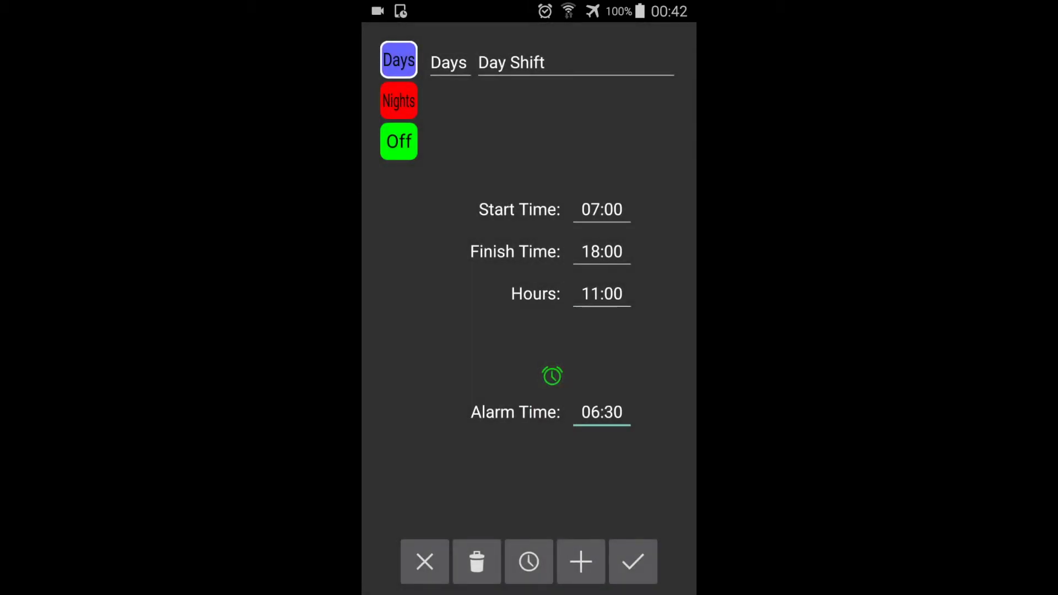
Turn on the Night Shift alarm and save the shift changes.
{"action": "left_click", "coordinate": [399, 102]}
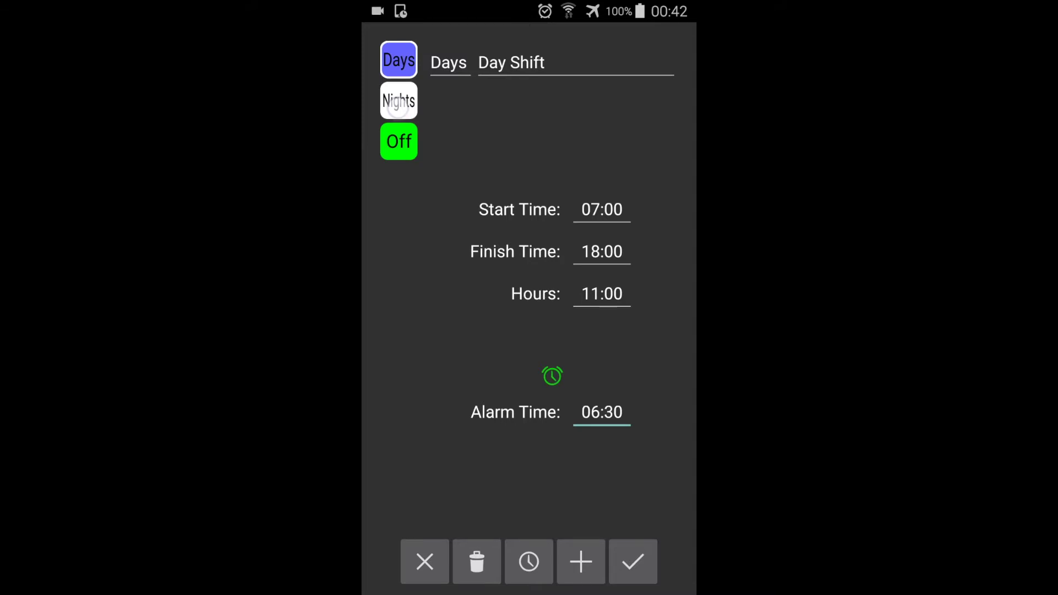
{"action": "left_click", "coordinate": [553, 377]}
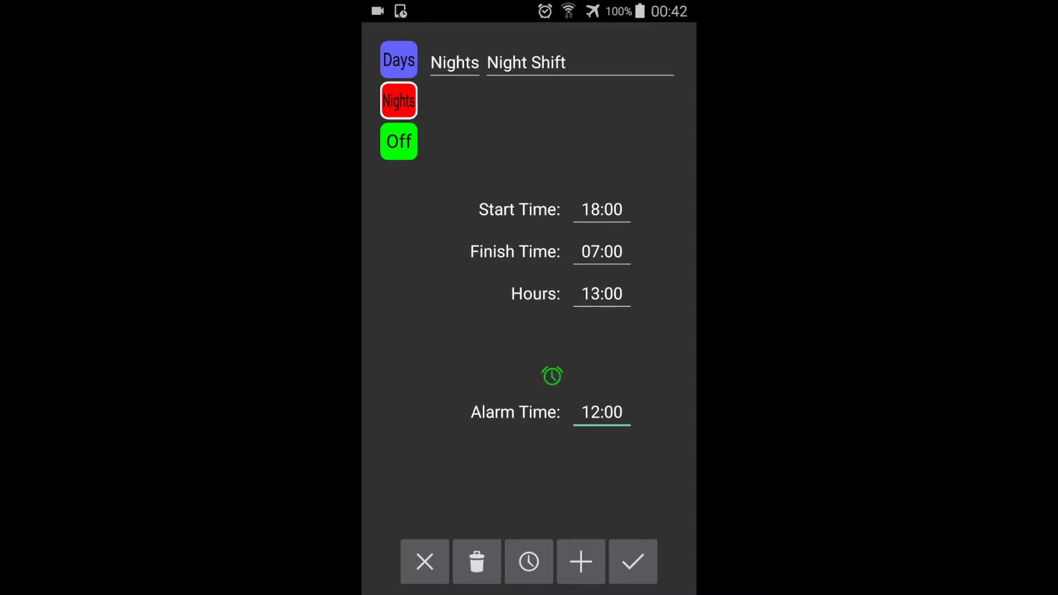
{"action": "left_click", "coordinate": [633, 563]}
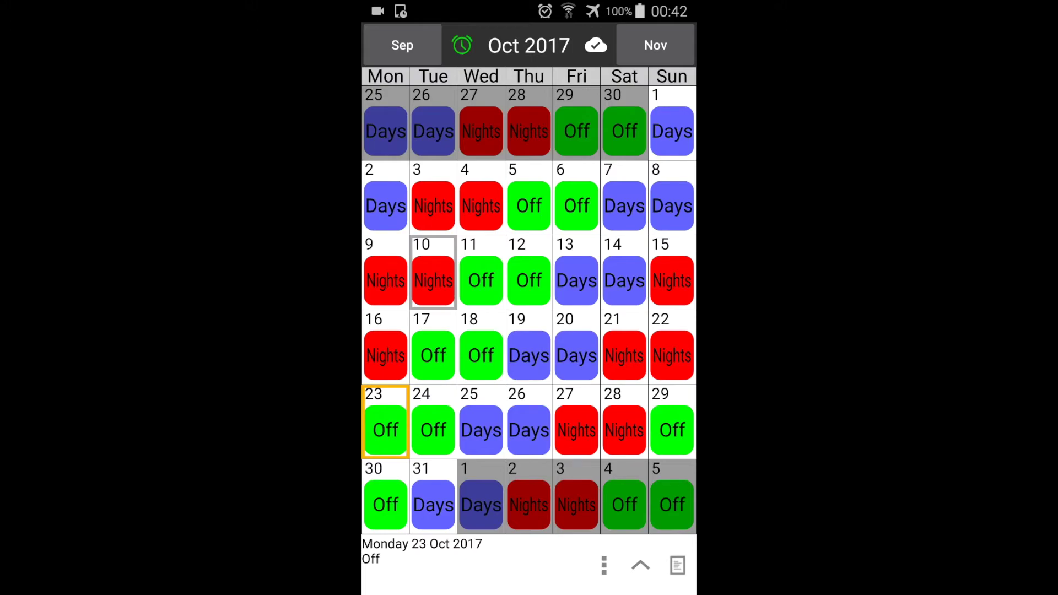
Toggle shift alarms off and on, then view Monday 2 Oct's 6:30 Day Shift alarm.
{"action": "left_click", "coordinate": [462, 46]}
{"action": "left_click", "coordinate": [462, 46]}
{"action": "left_click", "coordinate": [386, 197]}
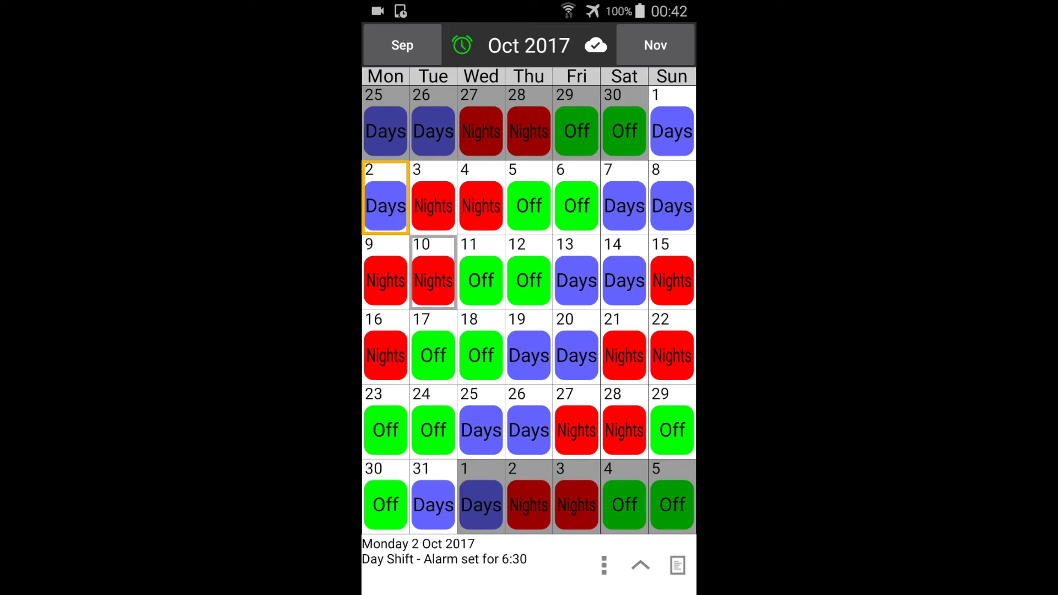
{"action": "left_click", "coordinate": [604, 567]}
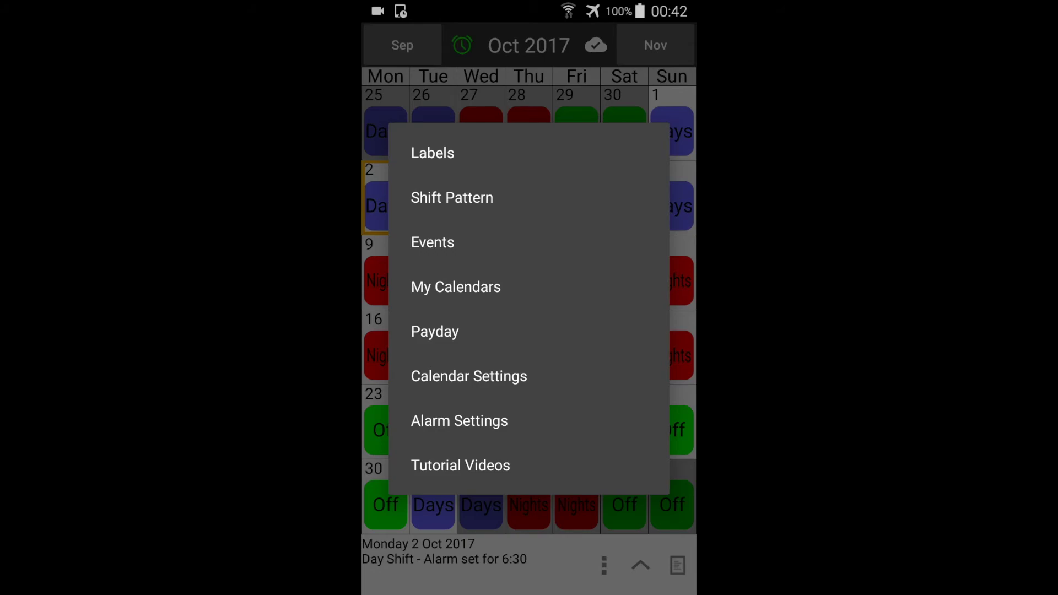
{"action": "key", "text": "Escape"}
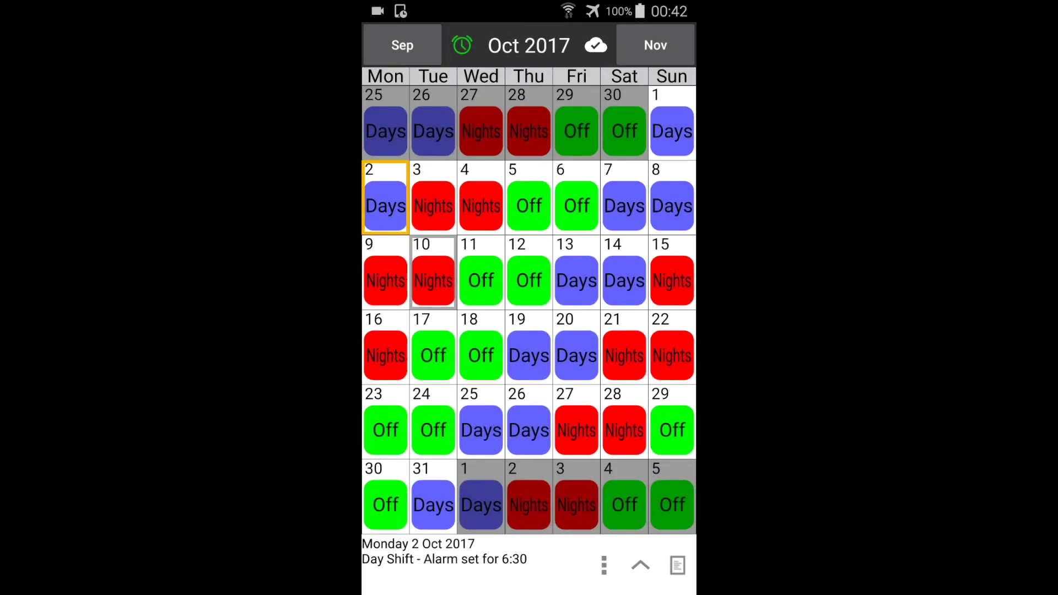
Select the range 1–31 Oct 2017 to total 251:00 hours.
{"action": "left_click", "coordinate": [672, 124]}
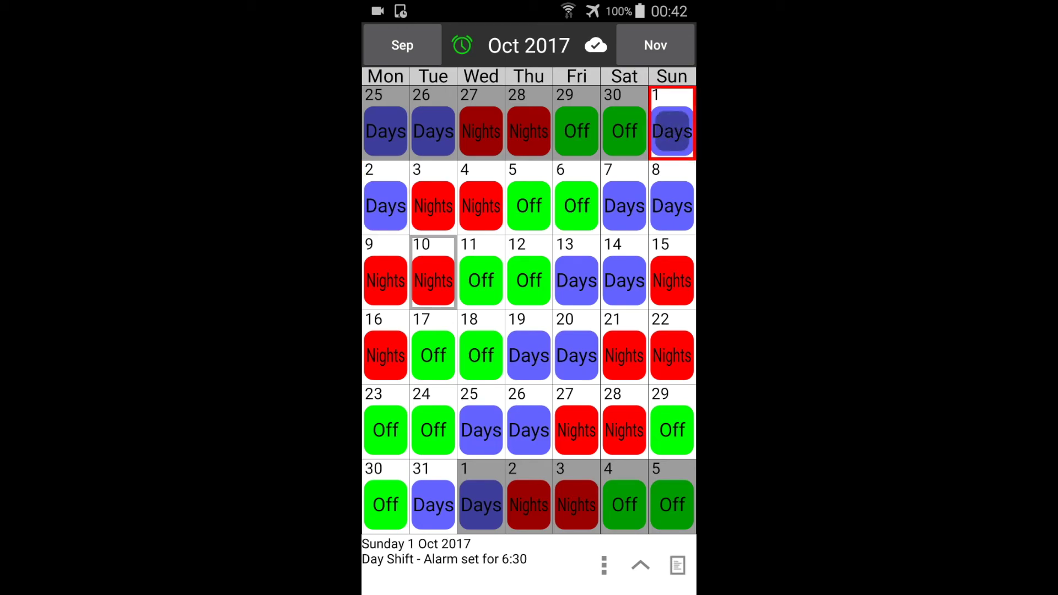
{"action": "left_click", "coordinate": [432, 496]}
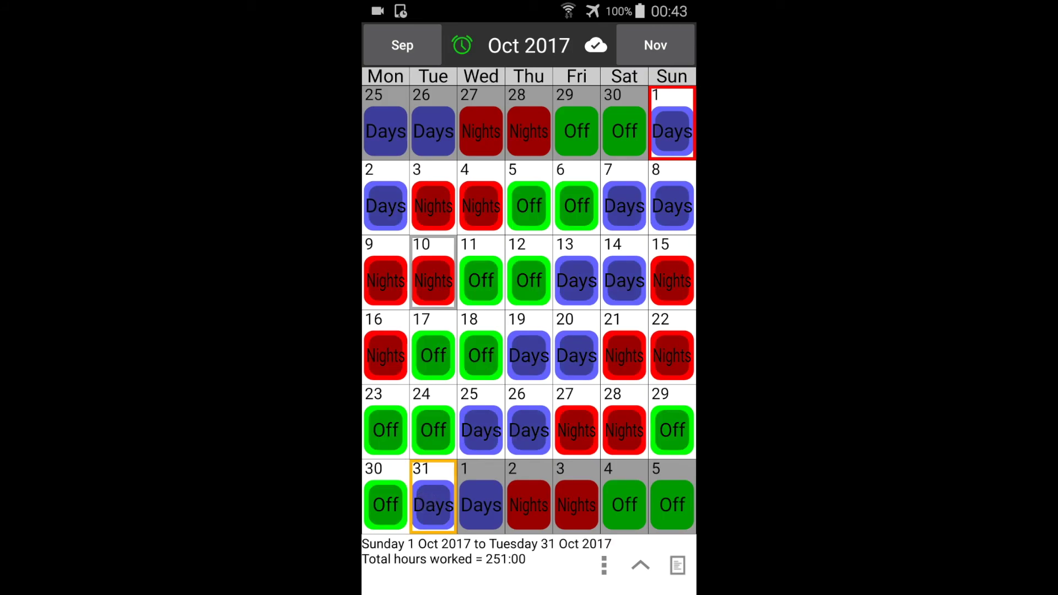